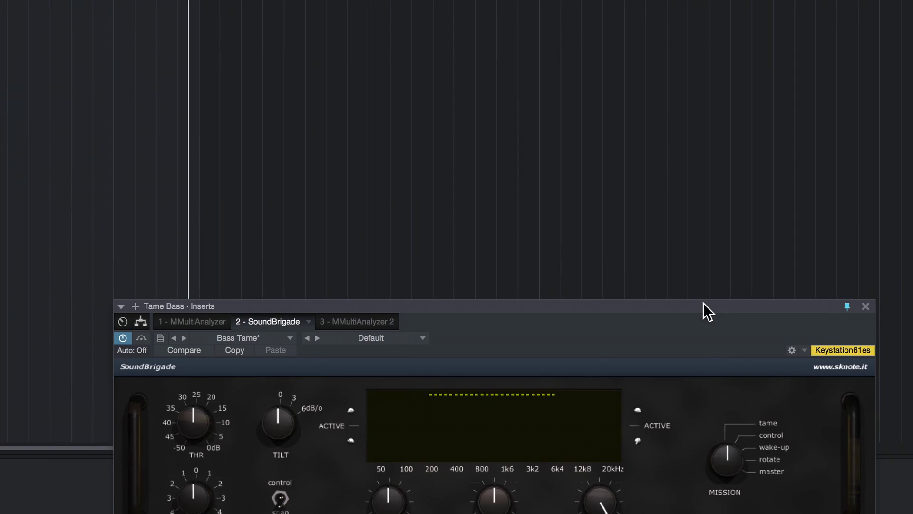
Play the bass track, switch SoundBrigade to control mode, and narrow its range around a lower center frequency.
{"action": "left_click_drag", "start_coordinate": [702, 303], "coordinate": [664, 246]}
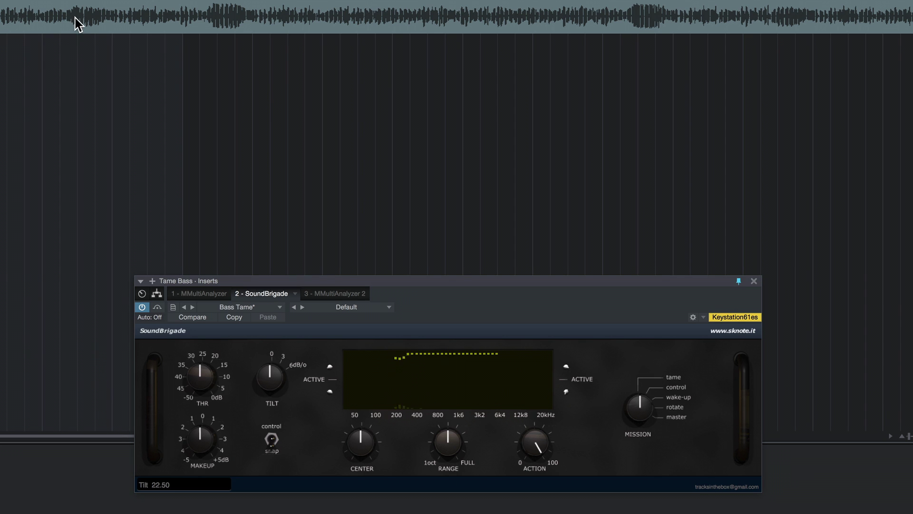
{"action": "key", "text": "space"}
{"action": "left_click_drag", "start_coordinate": [512, 282], "coordinate": [460, 248]}
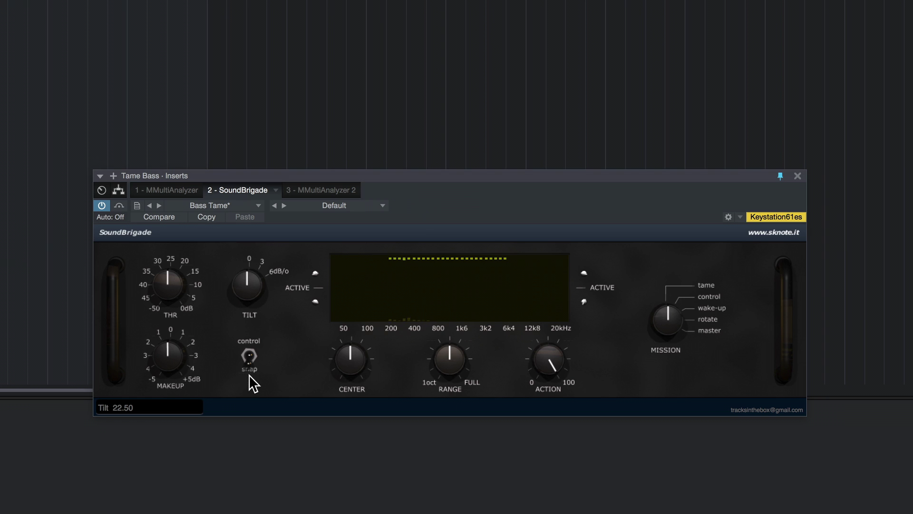
{"action": "left_click", "coordinate": [250, 361]}
{"action": "left_click_drag", "start_coordinate": [450, 355], "coordinate": [442, 369]}
{"action": "left_click_drag", "start_coordinate": [353, 349], "coordinate": [344, 387]}
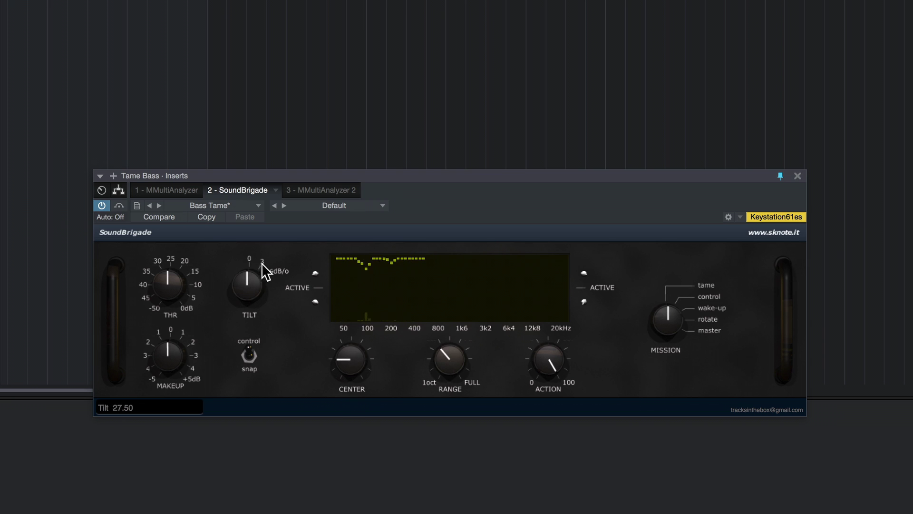
Set the bass effect's tilt to 59.50, raise its center slightly, and widen the range to a width of 47.00.
{"action": "left_click_drag", "start_coordinate": [251, 285], "coordinate": [257, 263]}
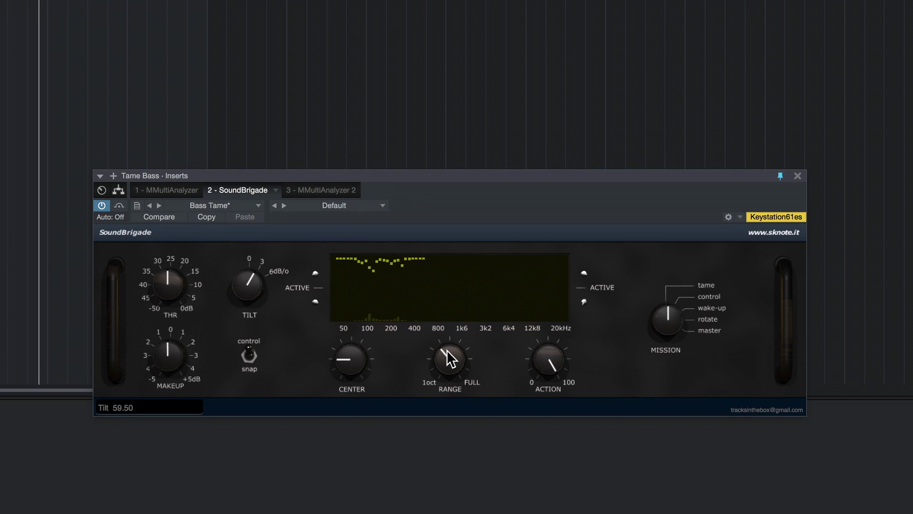
{"action": "left_click_drag", "start_coordinate": [349, 369], "coordinate": [352, 366]}
{"action": "left_click_drag", "start_coordinate": [447, 352], "coordinate": [448, 349]}
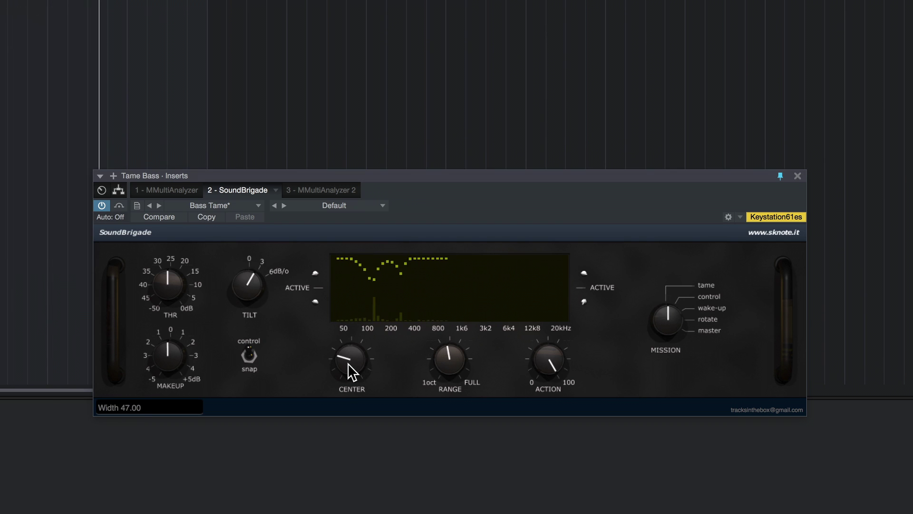
Set the bass effect's threshold to 53.50 and raise its makeup volume to 68.50.
{"action": "left_click_drag", "start_coordinate": [157, 280], "coordinate": [166, 281]}
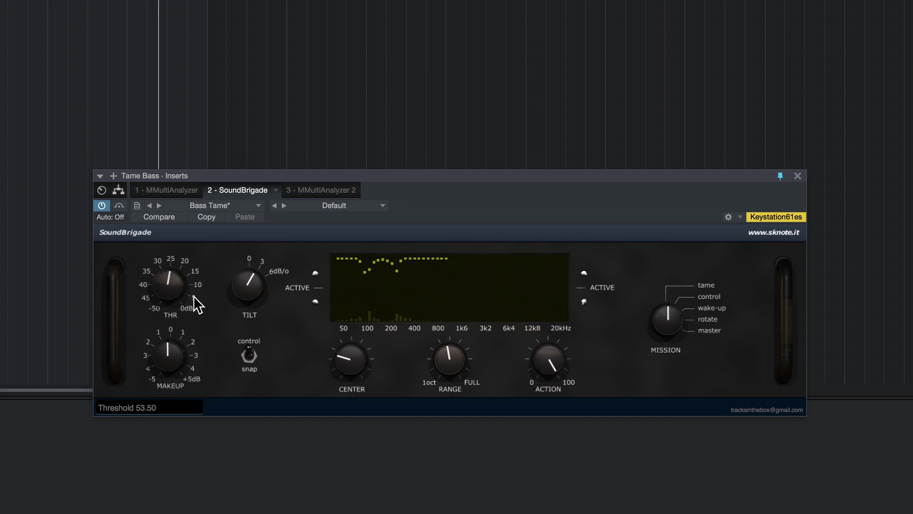
{"action": "left_click", "coordinate": [119, 206]}
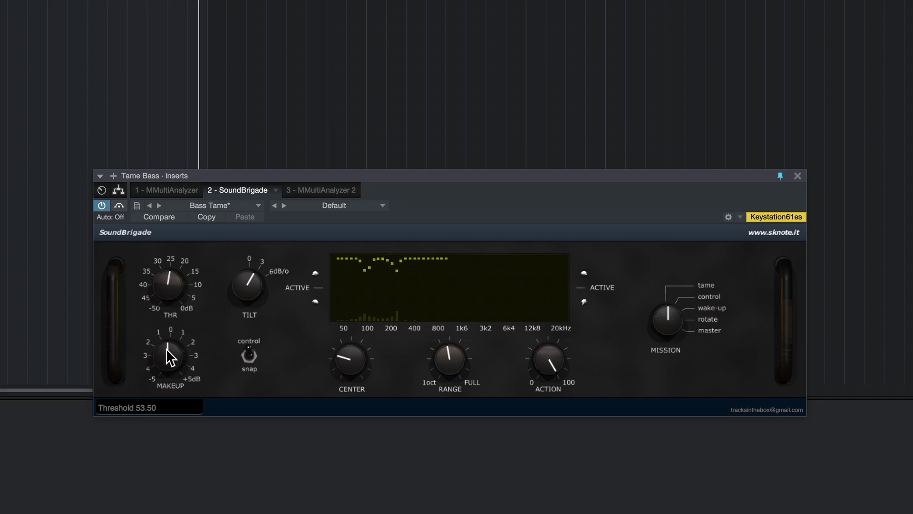
{"action": "left_click_drag", "start_coordinate": [172, 361], "coordinate": [172, 350]}
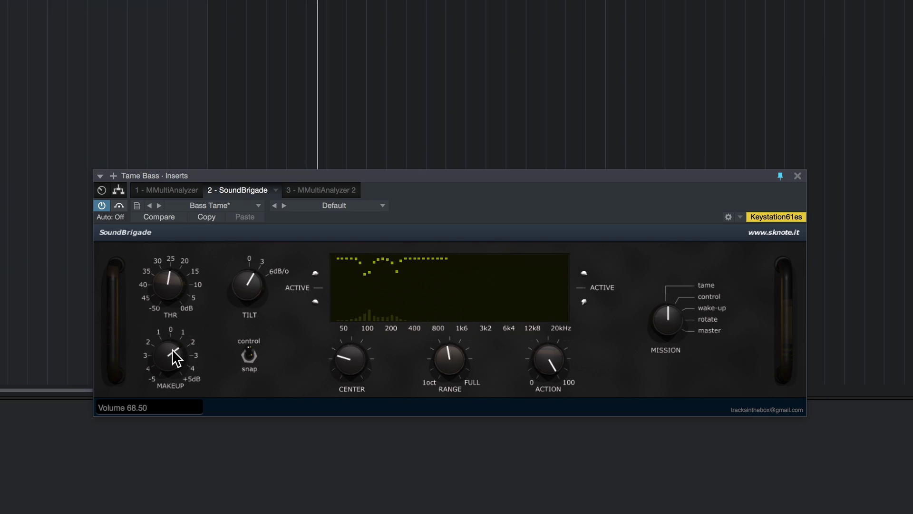
Compare the bass with SoundBrigade bypassed and active during playback.
{"action": "left_click", "coordinate": [119, 206]}
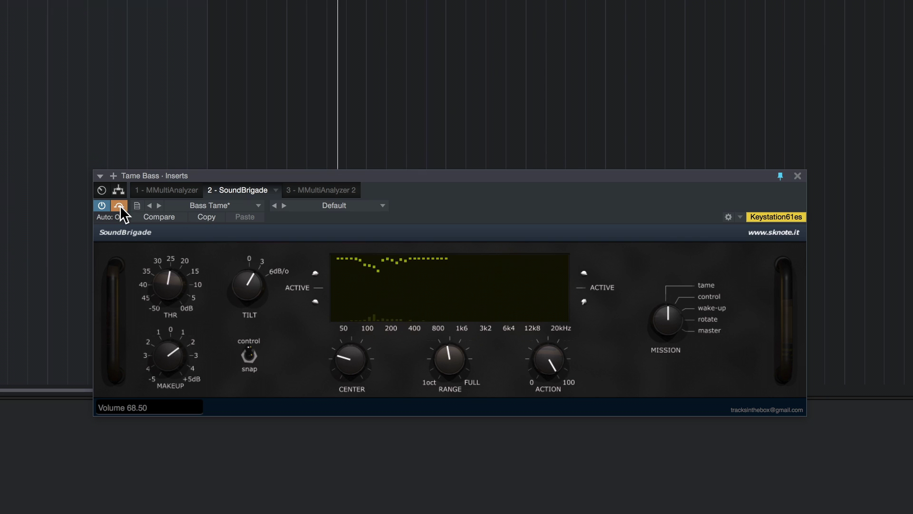
{"action": "left_click", "coordinate": [119, 206]}
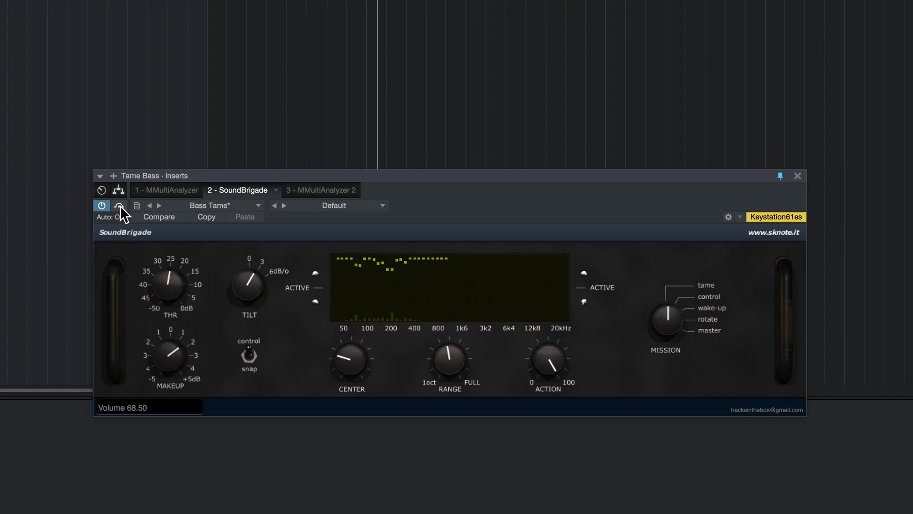
{"action": "left_click", "coordinate": [121, 206]}
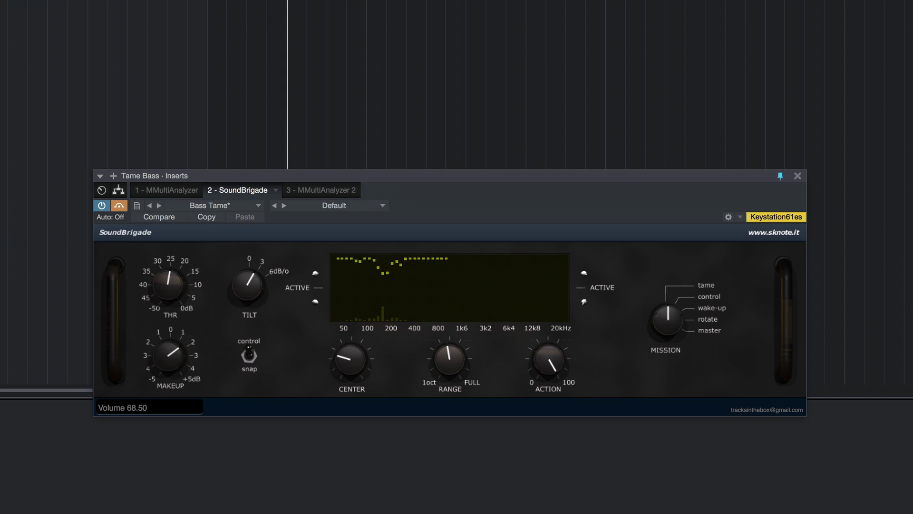
{"action": "key", "text": "space"}
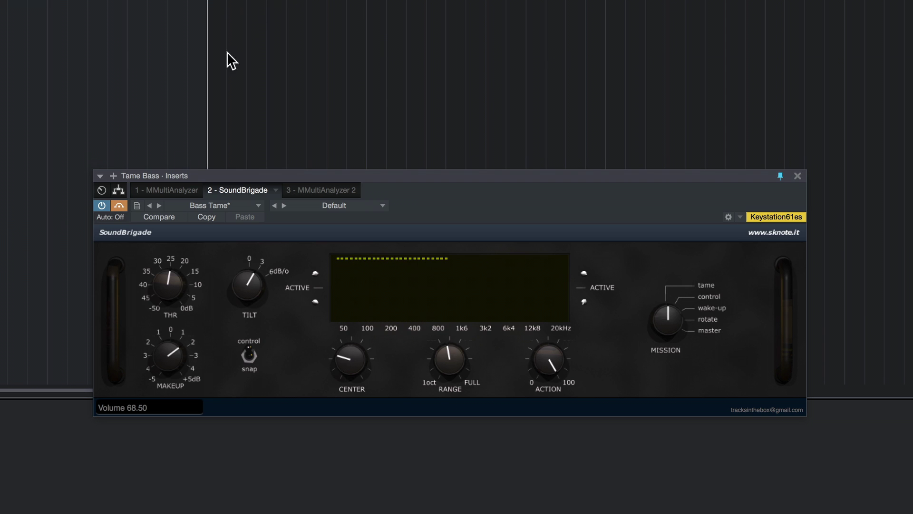
{"action": "key", "text": "space"}
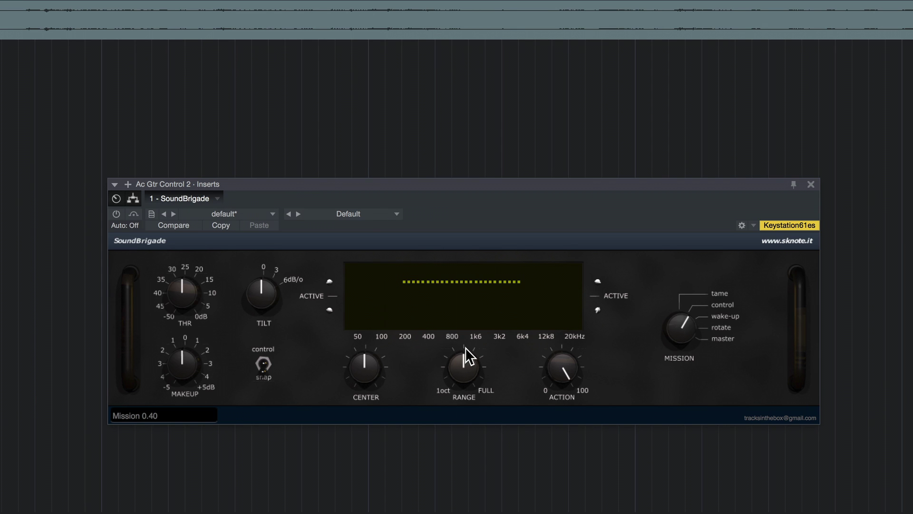
Widen the acoustic guitar effect's range to a width of 100.00 and switch its mode to control.
{"action": "left_click_drag", "start_coordinate": [467, 370], "coordinate": [502, 237]}
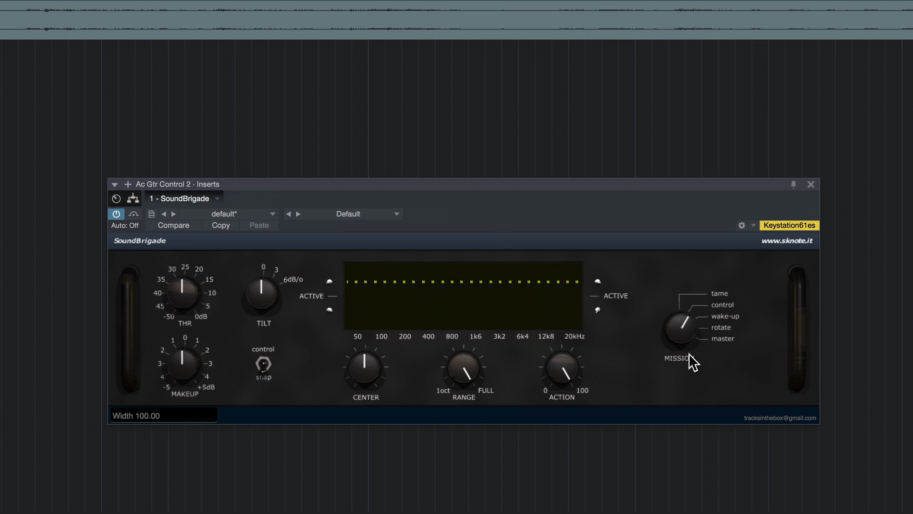
{"action": "left_click", "coordinate": [264, 365]}
{"action": "left_click_drag", "start_coordinate": [503, 182], "coordinate": [518, 185]}
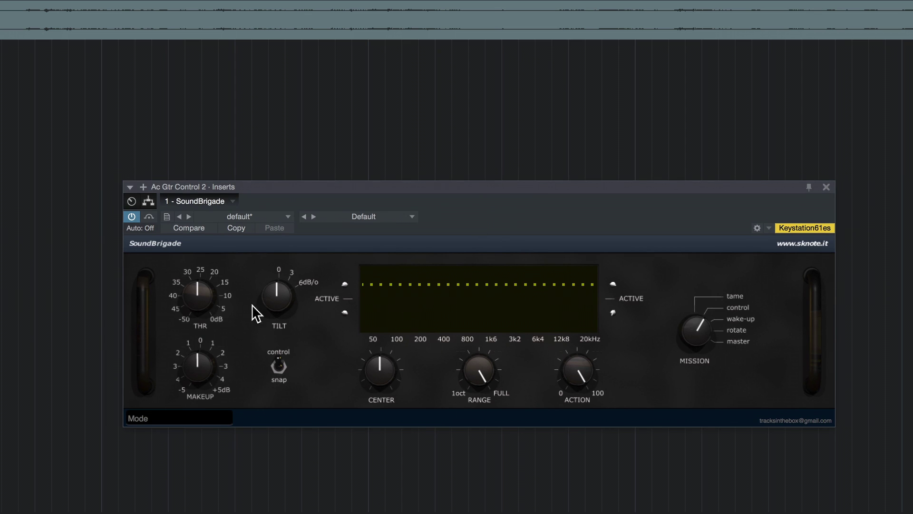
Play the acoustic guitar with the threshold at 100.00, and bring the threshold down to 66.00.
{"action": "left_click_drag", "start_coordinate": [199, 300], "coordinate": [202, 293]}
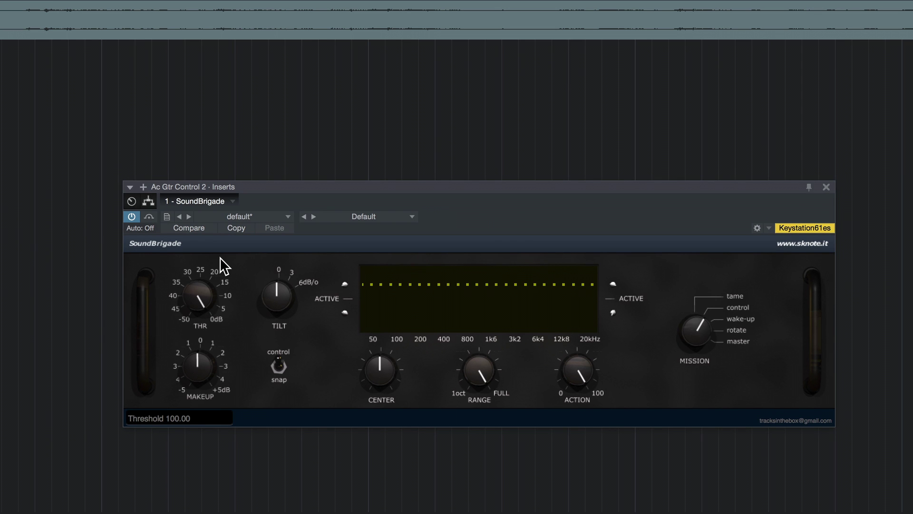
{"action": "key", "text": "space"}
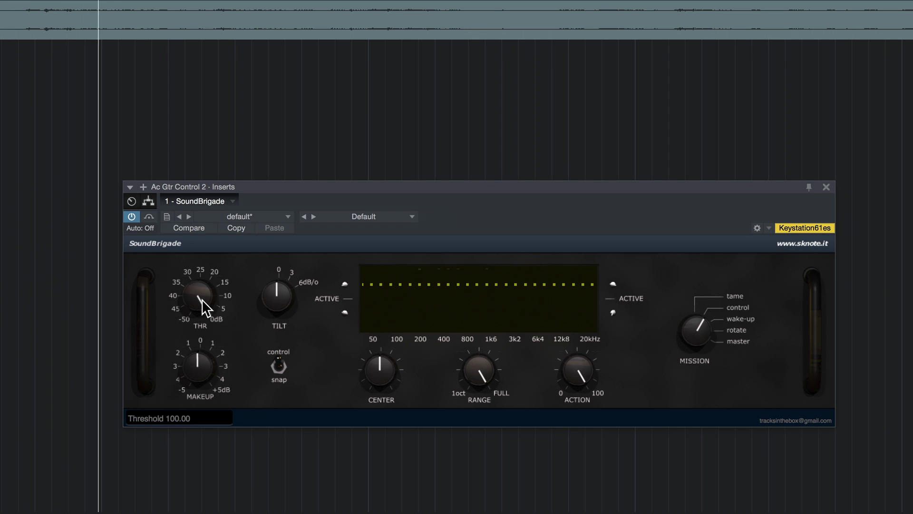
{"action": "left_click_drag", "start_coordinate": [205, 294], "coordinate": [197, 325]}
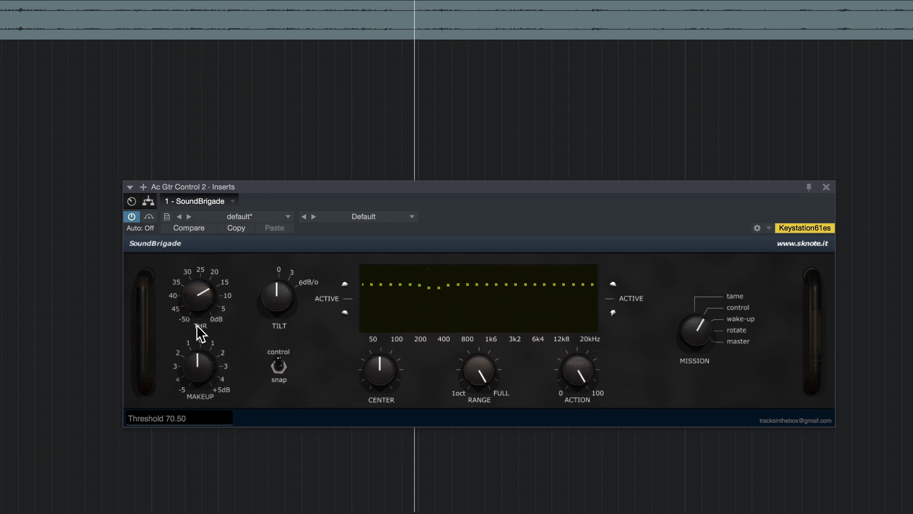
{"action": "left_click_drag", "start_coordinate": [199, 300], "coordinate": [199, 304]}
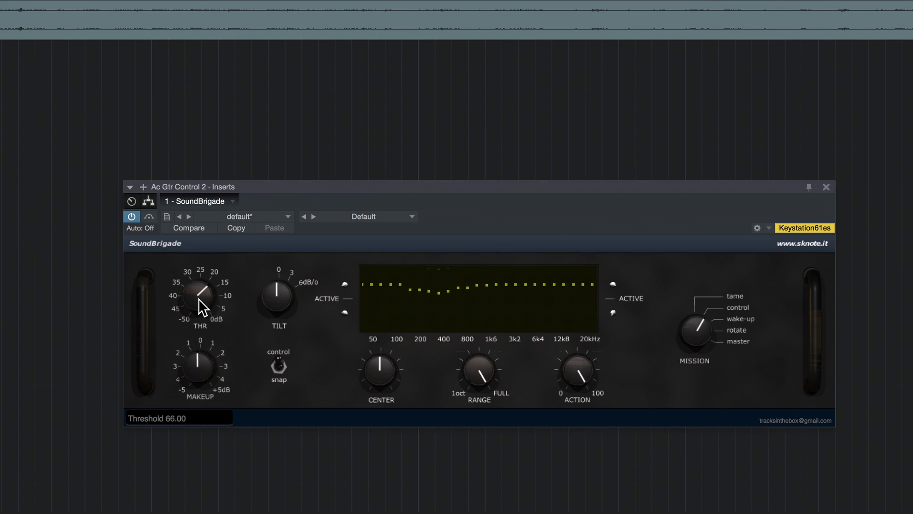
Compare the acoustic guitar with SoundBrigade bypassed and active.
{"action": "left_click_drag", "start_coordinate": [438, 185], "coordinate": [444, 191]}
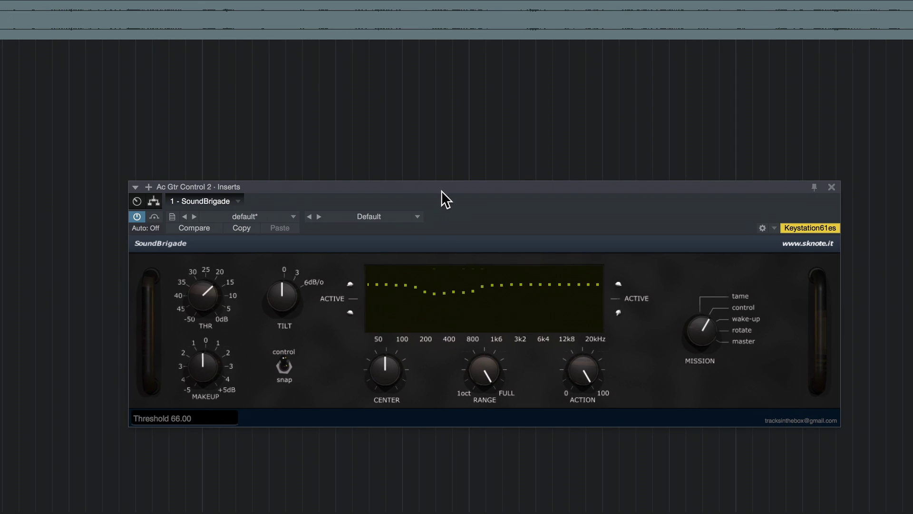
{"action": "left_click", "coordinate": [151, 216]}
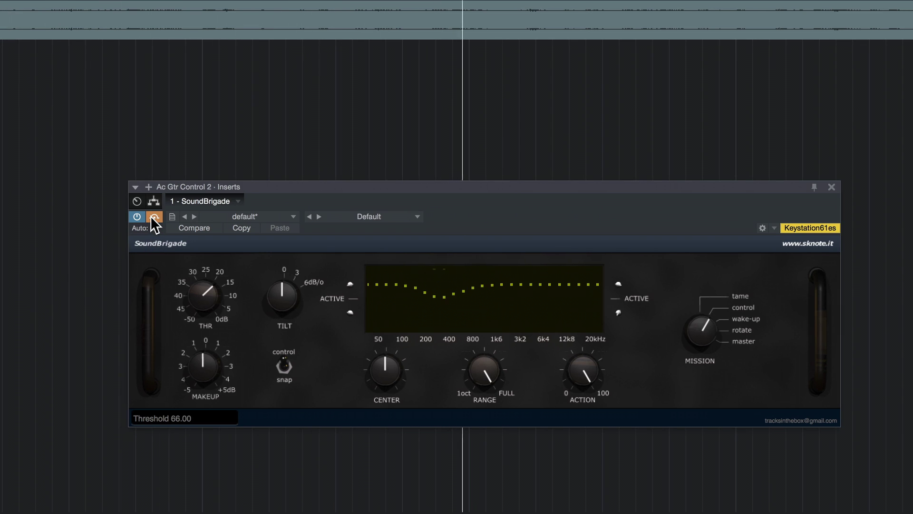
{"action": "left_click", "coordinate": [150, 216]}
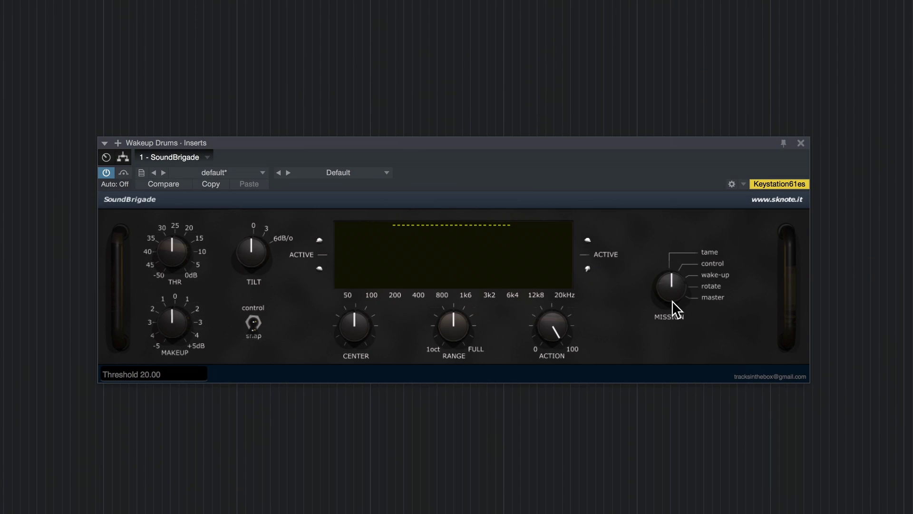
Set the drum effect's mission to wake-up and compare the drums with the effect off and on.
{"action": "left_click_drag", "start_coordinate": [678, 272], "coordinate": [689, 221]}
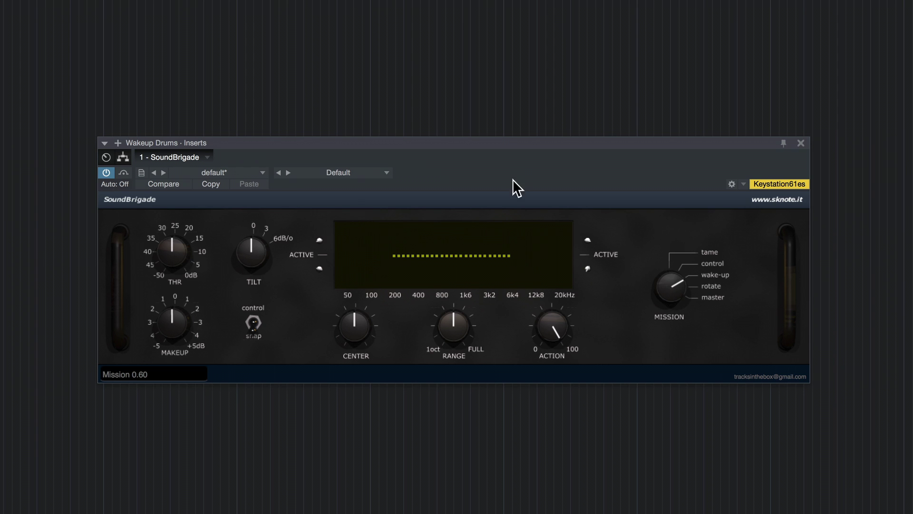
{"action": "left_click_drag", "start_coordinate": [516, 144], "coordinate": [541, 144]}
{"action": "left_click", "coordinate": [132, 174]}
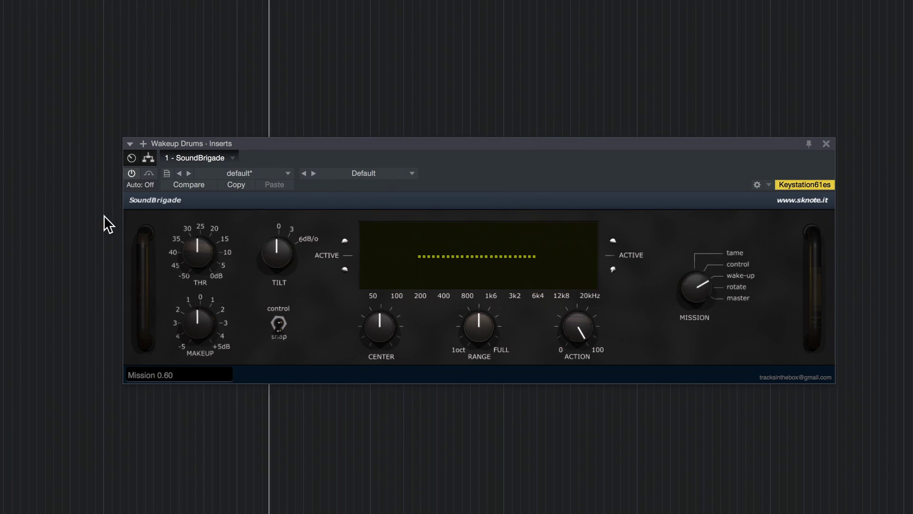
{"action": "left_click", "coordinate": [131, 172]}
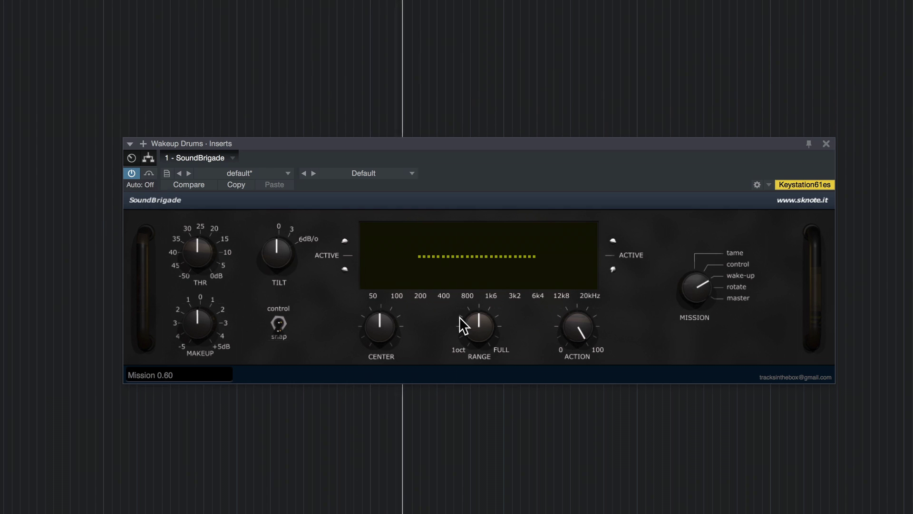
Set the drum effect to width 21.50, center 14.00 and threshold 21.00, and compare it against bypass.
{"action": "left_click_drag", "start_coordinate": [482, 321], "coordinate": [479, 358]}
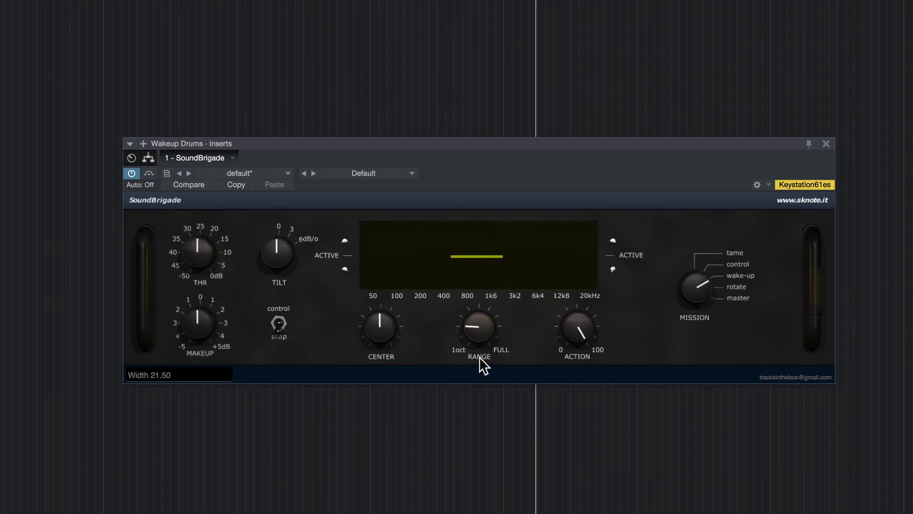
{"action": "left_click_drag", "start_coordinate": [378, 317], "coordinate": [373, 362]}
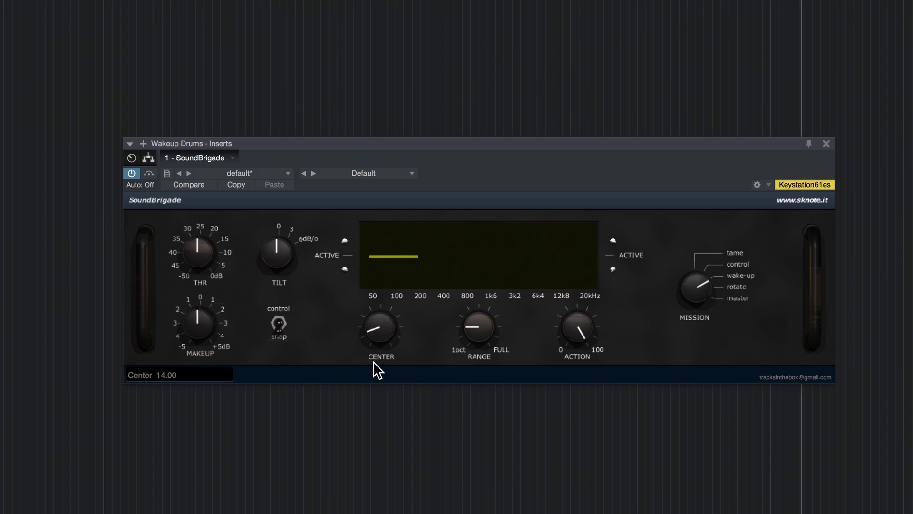
{"action": "left_click_drag", "start_coordinate": [191, 246], "coordinate": [202, 289]}
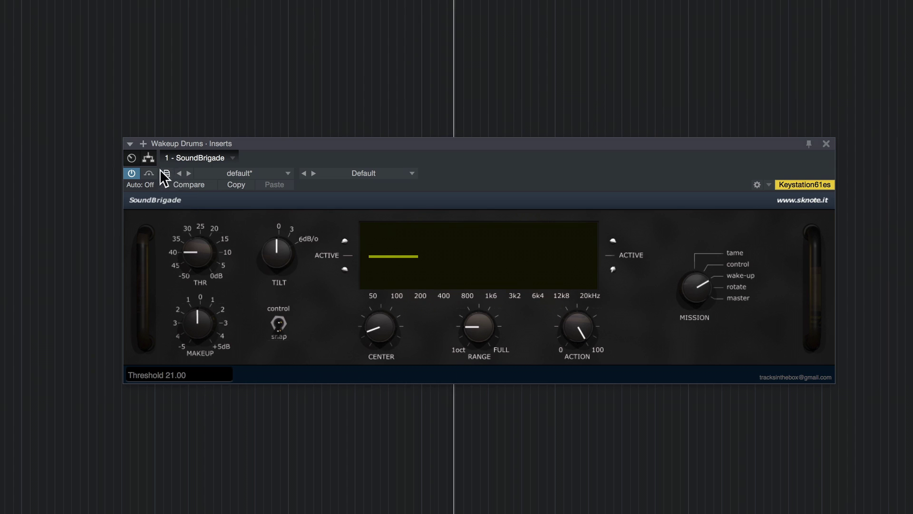
{"action": "left_click", "coordinate": [147, 171]}
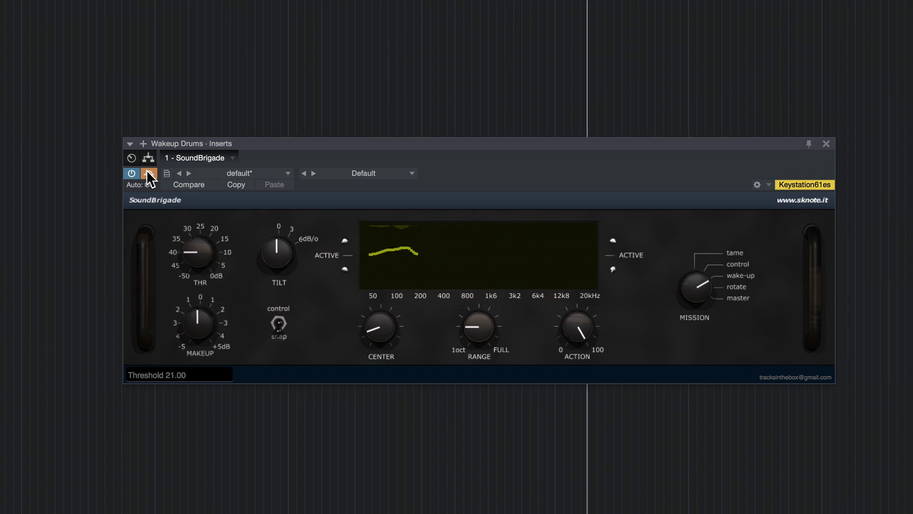
{"action": "left_click", "coordinate": [149, 173]}
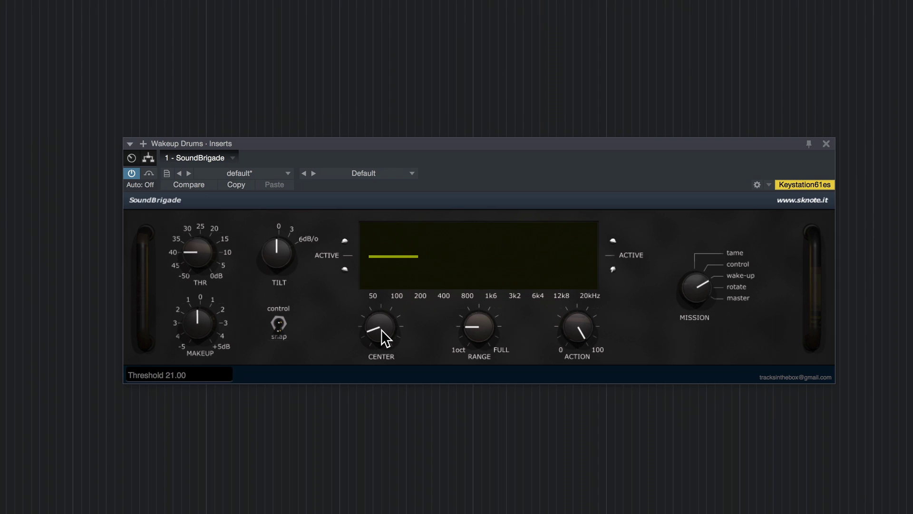
Refocus the drum effect with width 10.00, center 35.50 and a threshold just below 15.50, and switch the effect off for comparison.
{"action": "left_click_drag", "start_coordinate": [381, 329], "coordinate": [392, 312]}
{"action": "left_click_drag", "start_coordinate": [502, 316], "coordinate": [488, 329]}
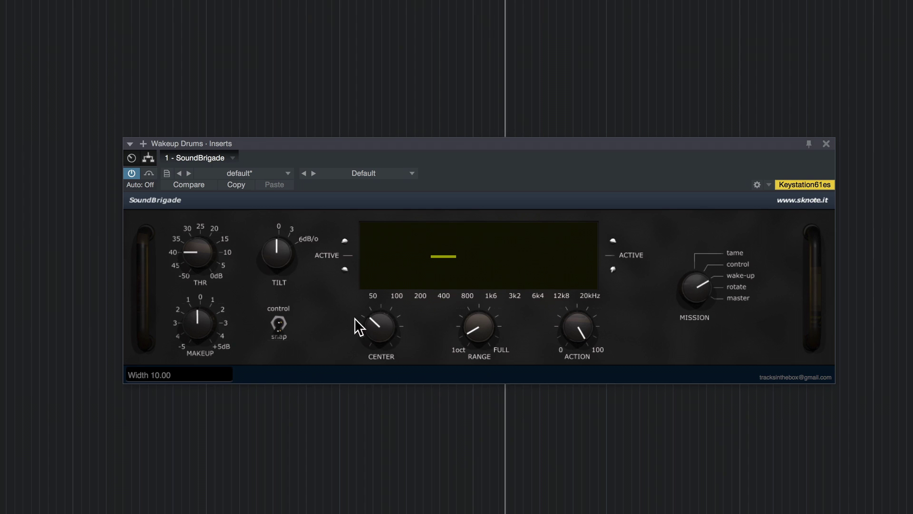
{"action": "left_click_drag", "start_coordinate": [373, 319], "coordinate": [373, 321]}
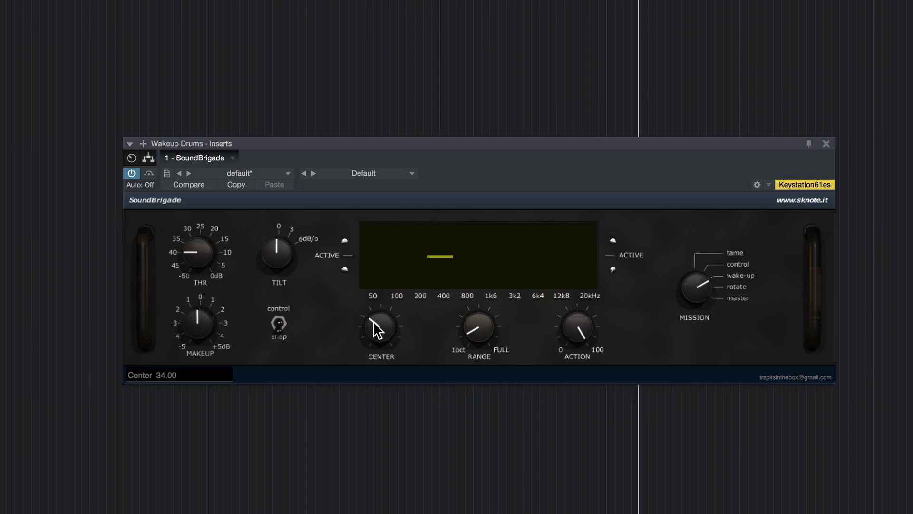
{"action": "left_click_drag", "start_coordinate": [206, 255], "coordinate": [206, 260]}
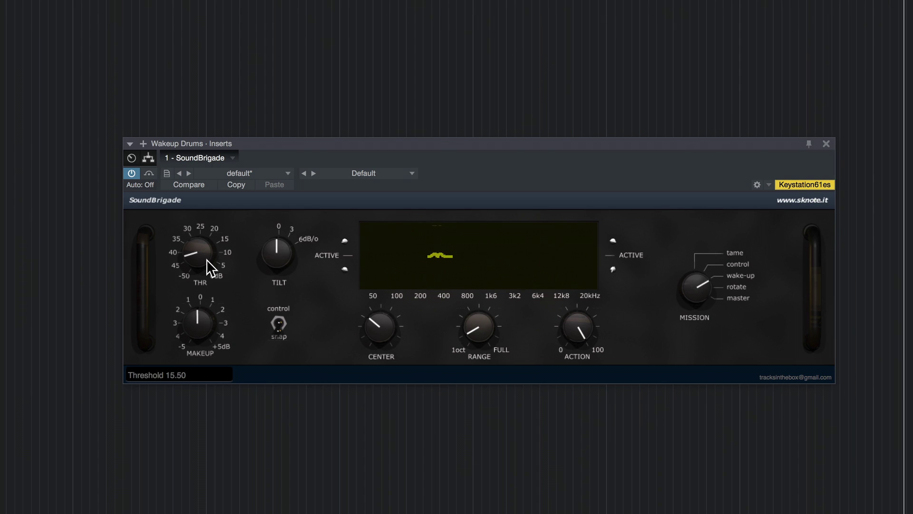
{"action": "left_click_drag", "start_coordinate": [206, 259], "coordinate": [205, 260]}
{"action": "mouse_move", "coordinate": [380, 313]}
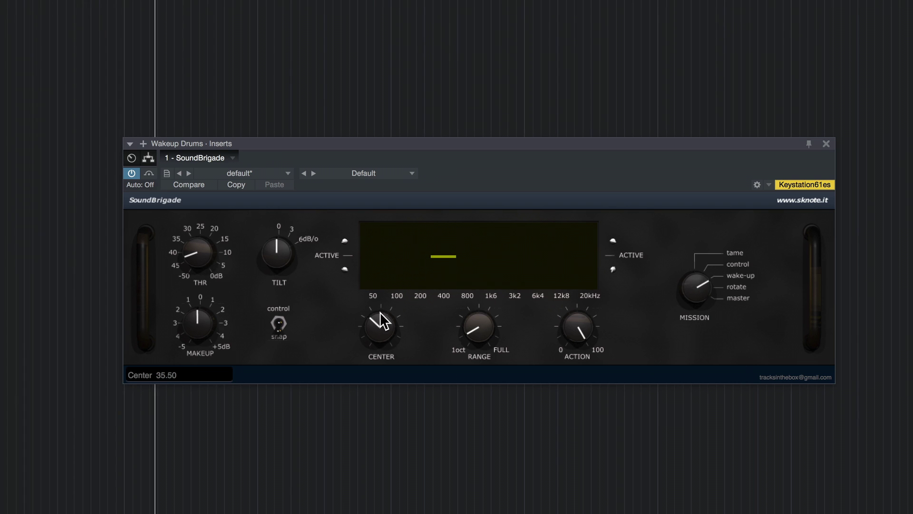
{"action": "left_click", "coordinate": [130, 173]}
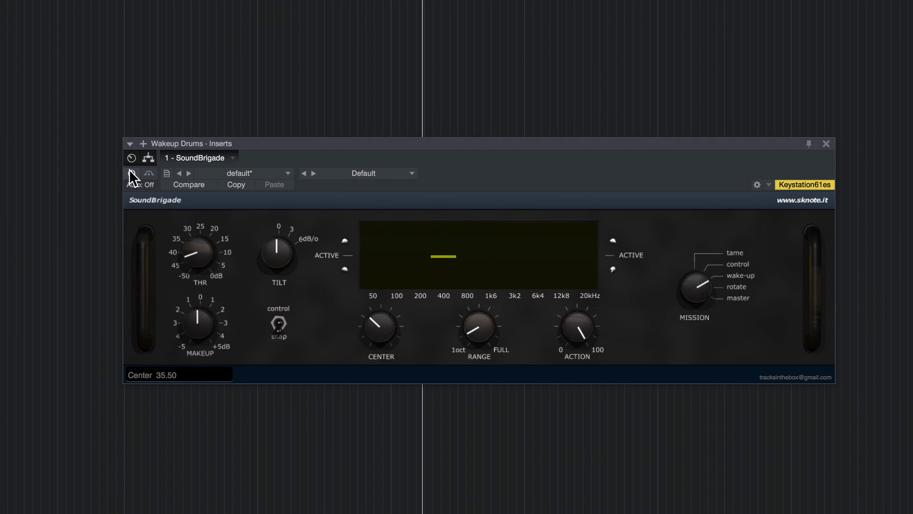
Switch the drum effect back on and set tilt to 6dB/o, width to 19.50, center to 78.00 and threshold to 2.00.
{"action": "left_click", "coordinate": [131, 173]}
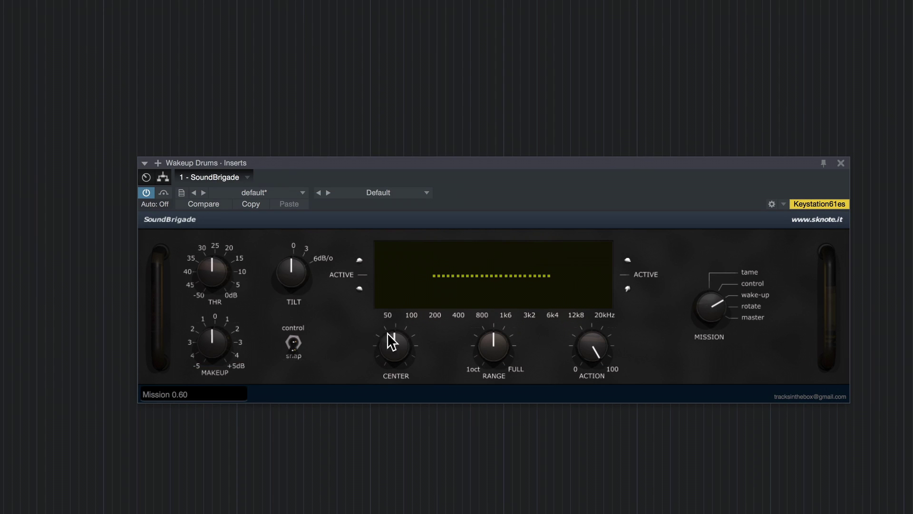
{"action": "left_click_drag", "start_coordinate": [297, 270], "coordinate": [316, 116]}
{"action": "left_click_drag", "start_coordinate": [491, 345], "coordinate": [488, 380]}
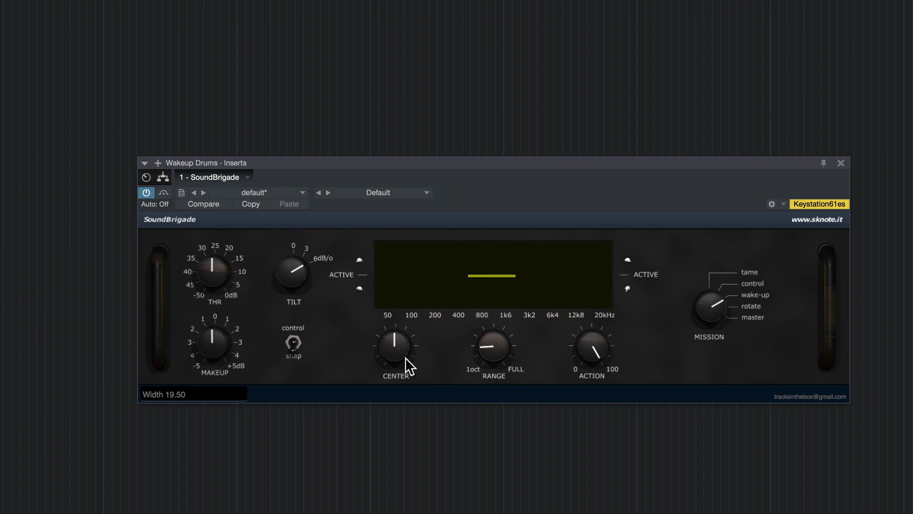
{"action": "left_click_drag", "start_coordinate": [391, 351], "coordinate": [401, 321]}
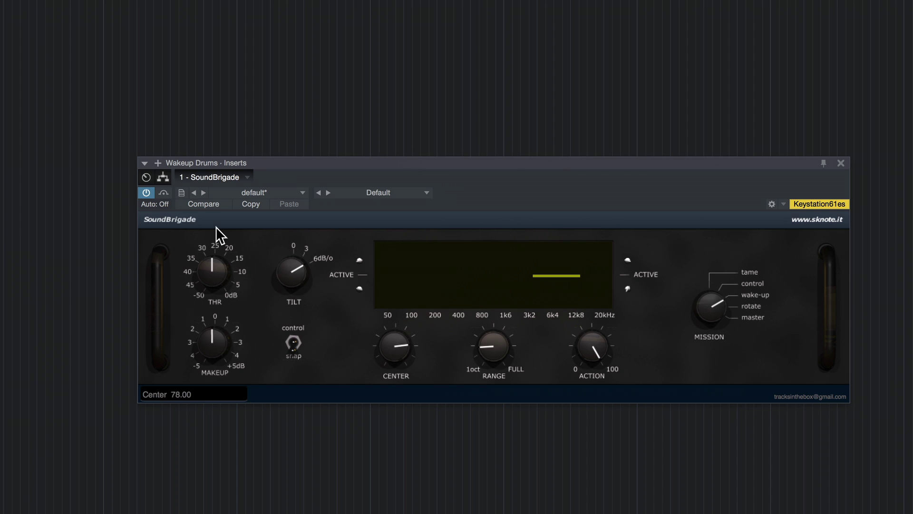
{"action": "left_click_drag", "start_coordinate": [210, 265], "coordinate": [219, 337]}
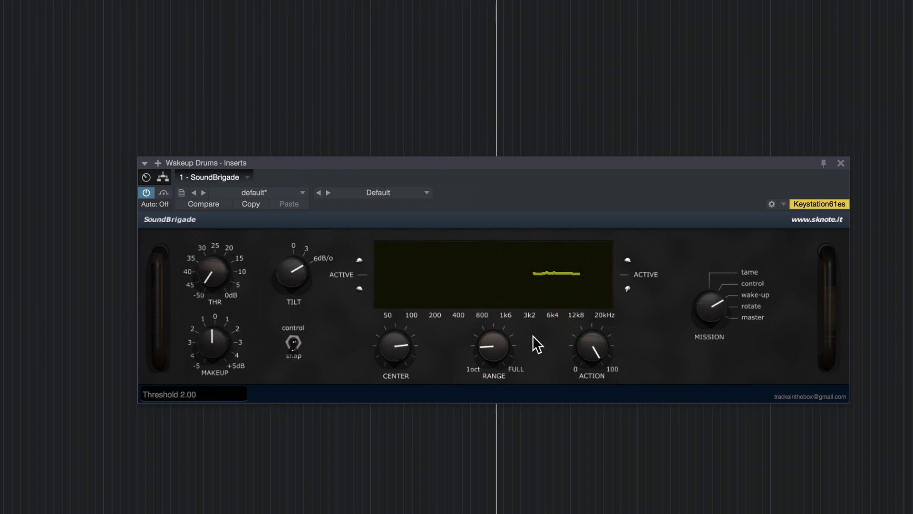
Fine-tune the drum effect's center to 80.50 and compare the drums with the effect bypassed and active.
{"action": "left_click", "coordinate": [499, 349]}
{"action": "left_click_drag", "start_coordinate": [403, 340], "coordinate": [403, 340]}
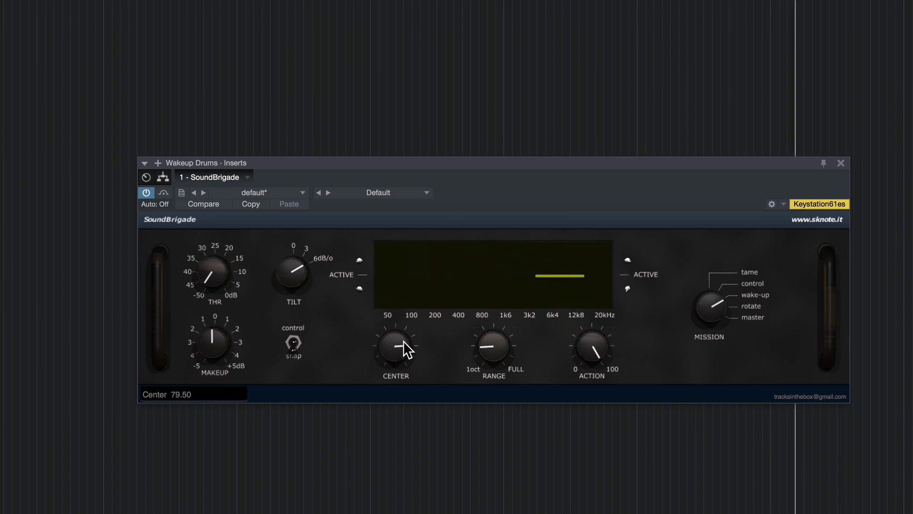
{"action": "left_click", "coordinate": [166, 192]}
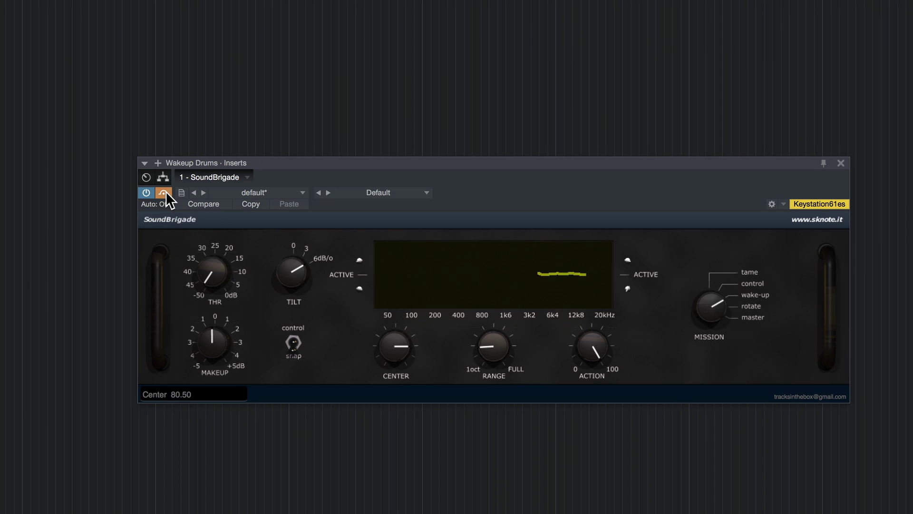
{"action": "left_click", "coordinate": [165, 192]}
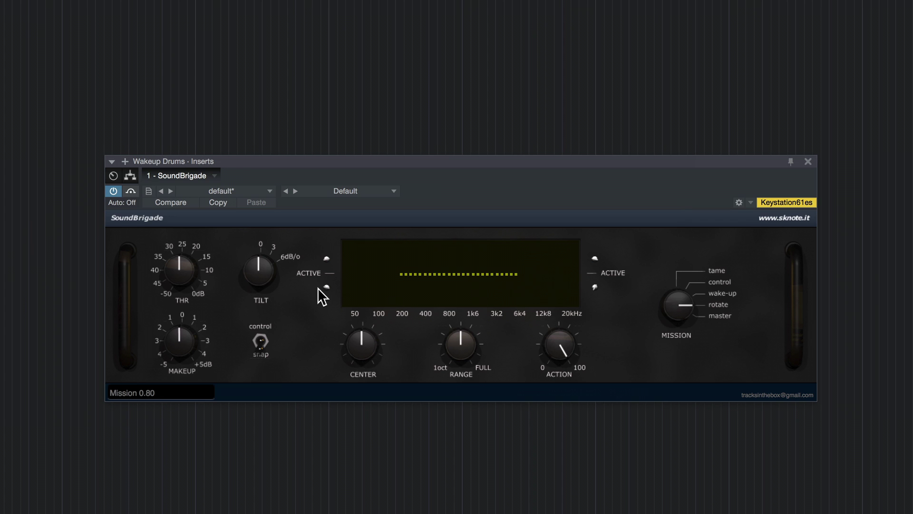
With the rotate mission, set width to 20.50 and center to 11.50, try another threshold before resetting it to 50.00, and try the control/snap switch.
{"action": "left_click_drag", "start_coordinate": [461, 344], "coordinate": [465, 380]}
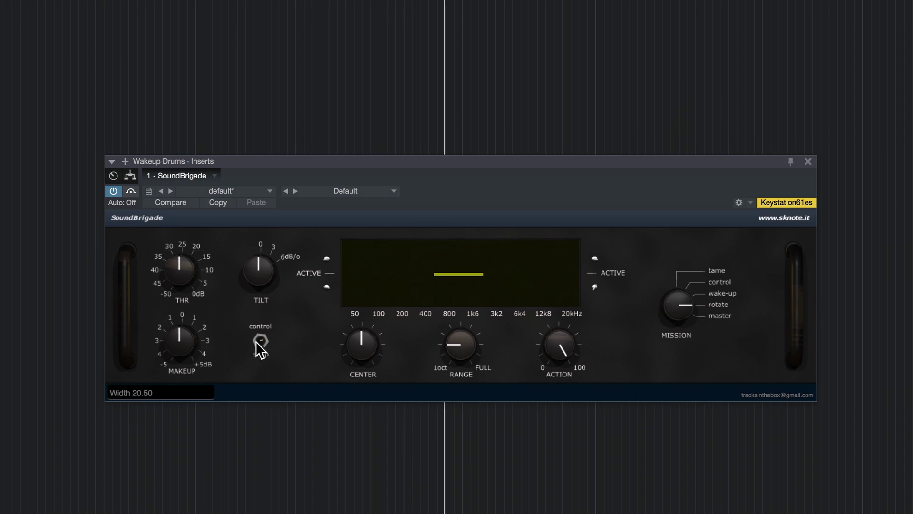
{"action": "scroll", "coordinate": [369, 348], "scroll_direction": "down", "scroll_amount": 3}
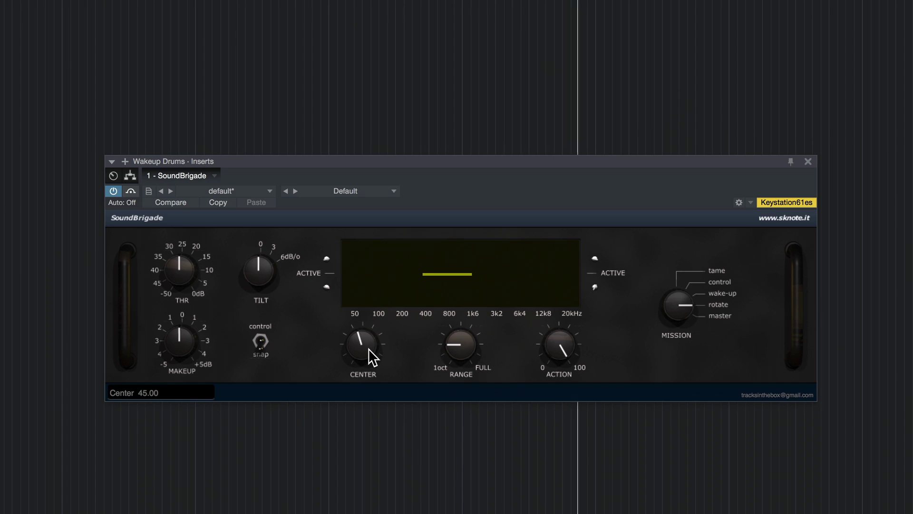
{"action": "left_click_drag", "start_coordinate": [369, 348], "coordinate": [404, 381]}
{"action": "scroll", "coordinate": [355, 356], "scroll_direction": "down", "scroll_amount": 2}
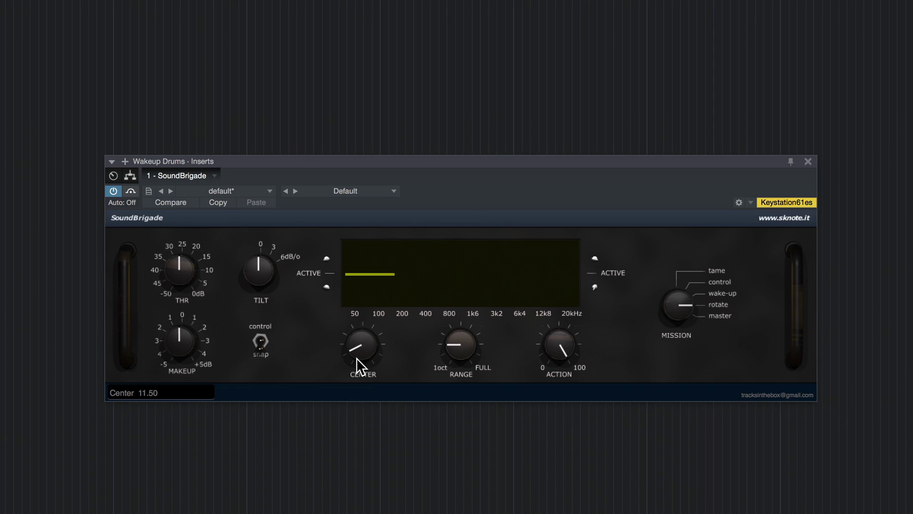
{"action": "left_click_drag", "start_coordinate": [184, 267], "coordinate": [204, 153]}
{"action": "double_click", "coordinate": [193, 265]}
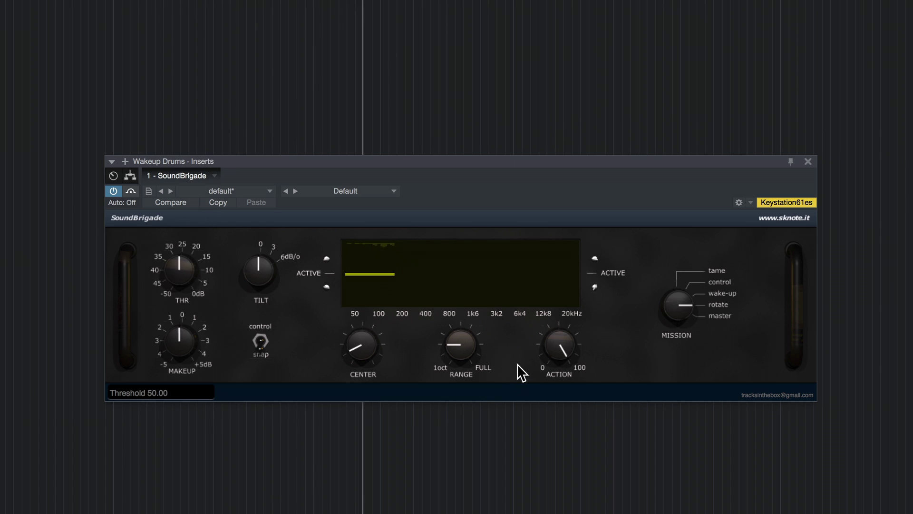
{"action": "left_click", "coordinate": [261, 334]}
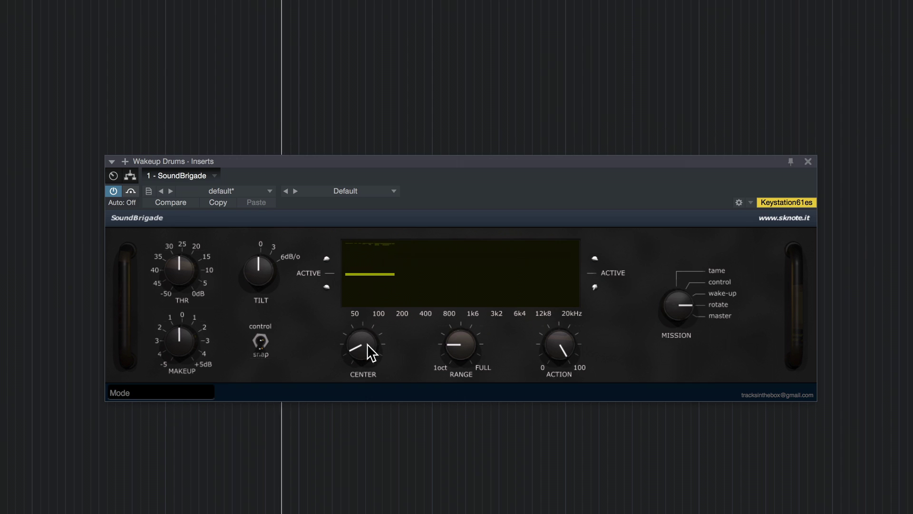
Sweep the rotate effect's center up to 37.00 and on to 62.00 while the drums play.
{"action": "left_click_drag", "start_coordinate": [368, 344], "coordinate": [376, 319]}
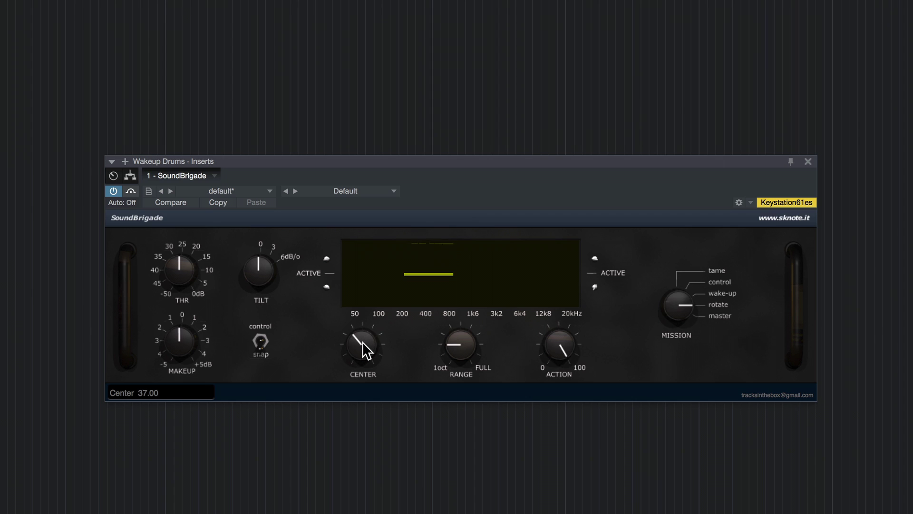
{"action": "left_click_drag", "start_coordinate": [362, 342], "coordinate": [372, 318]}
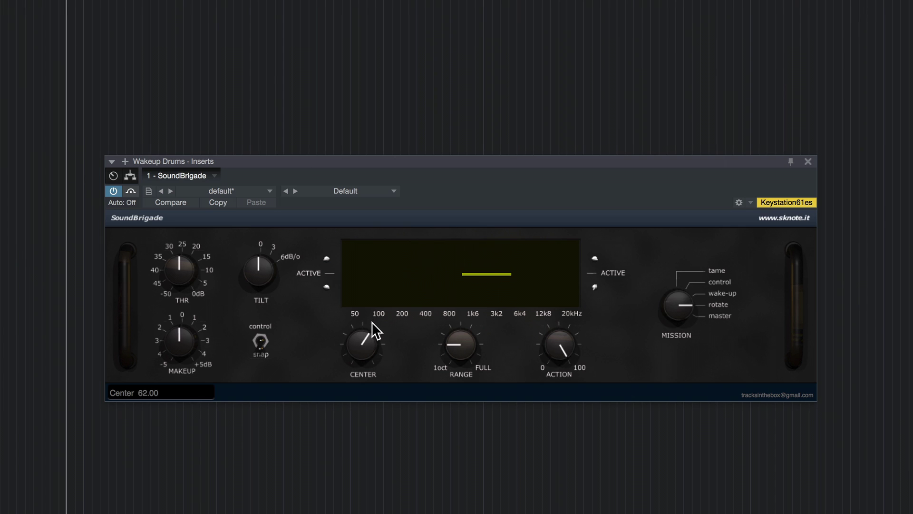
{"action": "scroll", "coordinate": [370, 330], "scroll_direction": "down", "scroll_amount": 1}
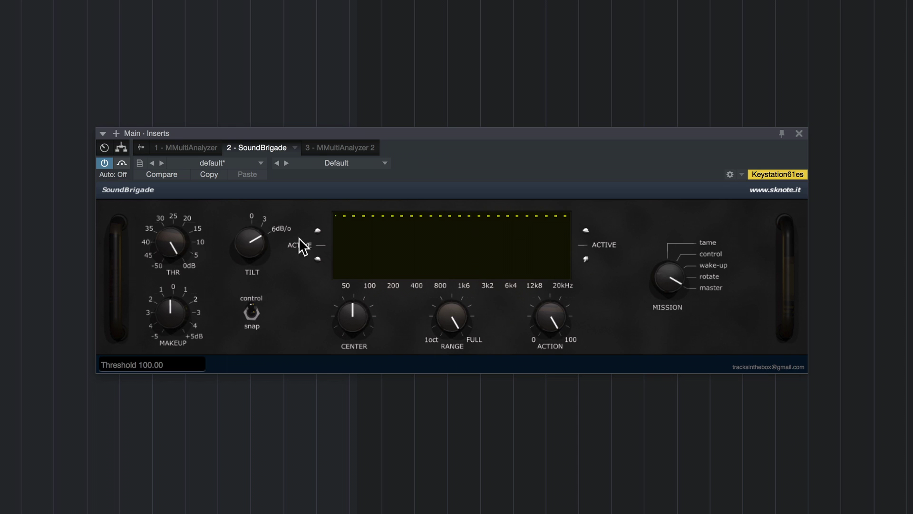
Reposition the Main inserts window slightly and lower the master effect's threshold to 34.00.
{"action": "left_click_drag", "start_coordinate": [486, 135], "coordinate": [489, 129]}
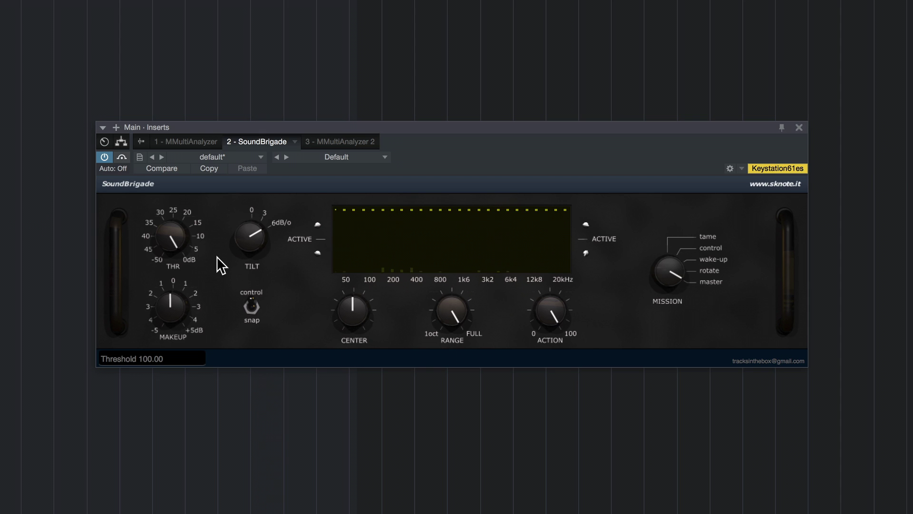
{"action": "left_click_drag", "start_coordinate": [168, 229], "coordinate": [179, 314]}
{"action": "scroll", "coordinate": [170, 245], "scroll_direction": "down", "scroll_amount": 3}
{"action": "scroll", "coordinate": [169, 249], "scroll_direction": "down", "scroll_amount": 2}
{"action": "scroll", "coordinate": [171, 252], "scroll_direction": "down", "scroll_amount": 1}
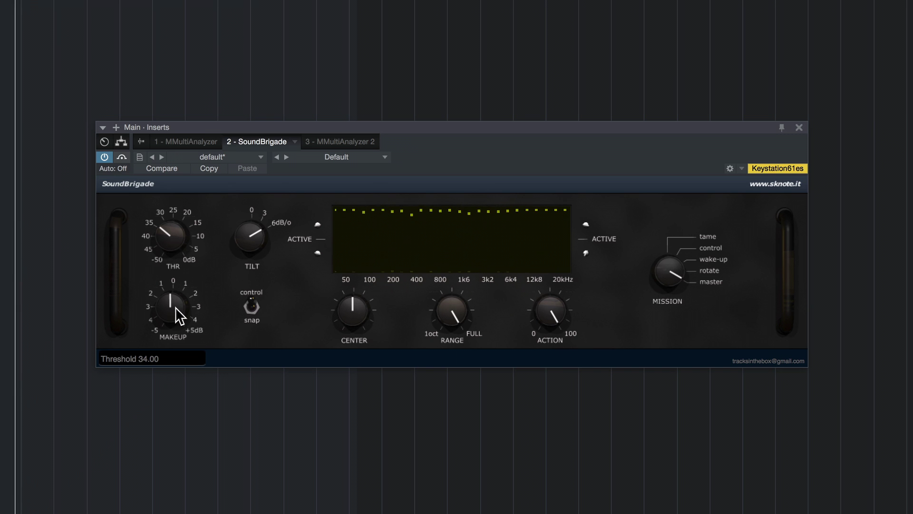
Raise the master effect's makeup volume to 52.50 and compare the mix with the effect bypassed and active.
{"action": "scroll", "coordinate": [174, 308], "scroll_direction": "up", "scroll_amount": 1}
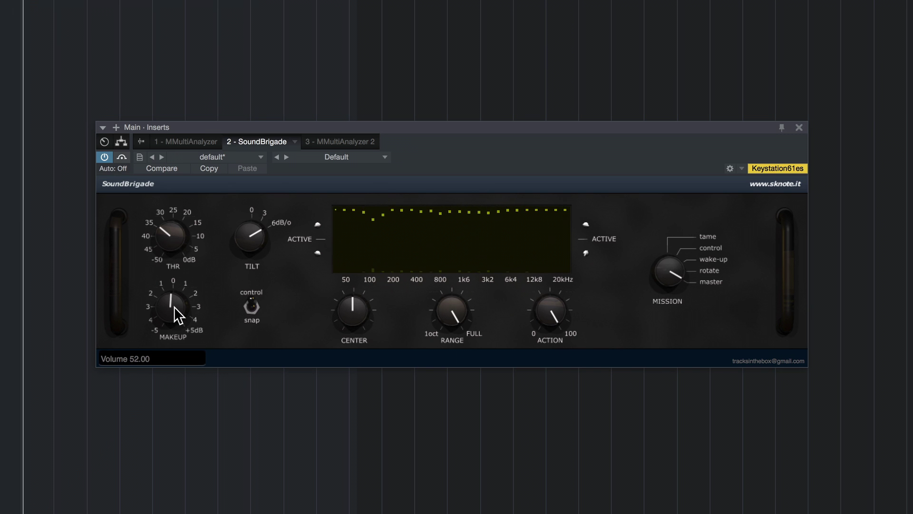
{"action": "left_click", "coordinate": [122, 157]}
{"action": "left_click", "coordinate": [118, 157]}
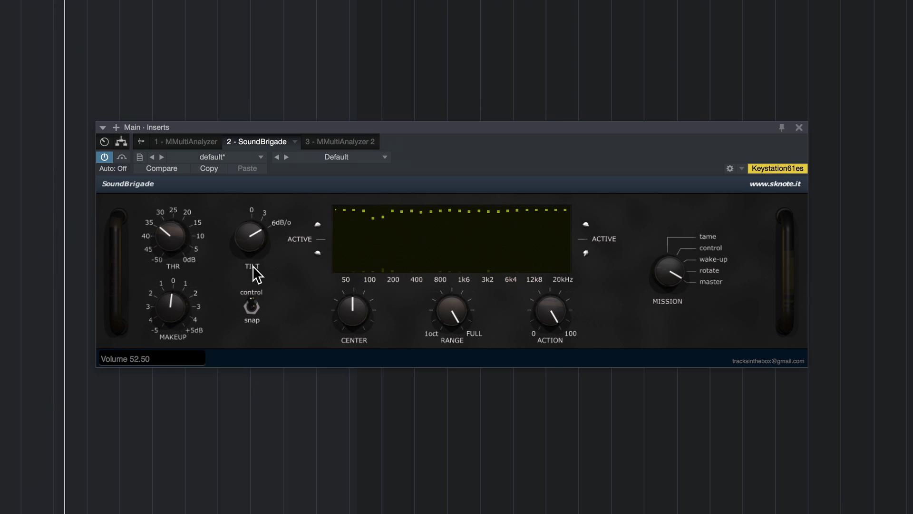
{"action": "left_click", "coordinate": [125, 159]}
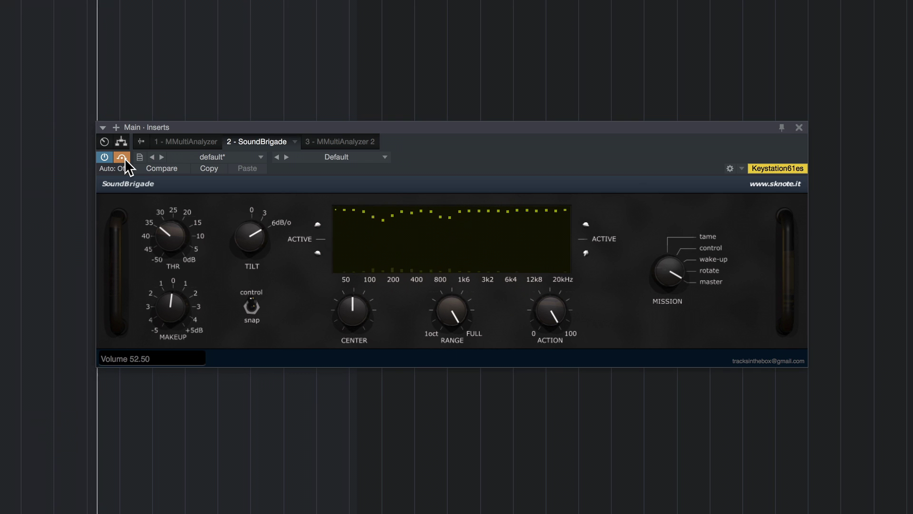
{"action": "left_click", "coordinate": [125, 159]}
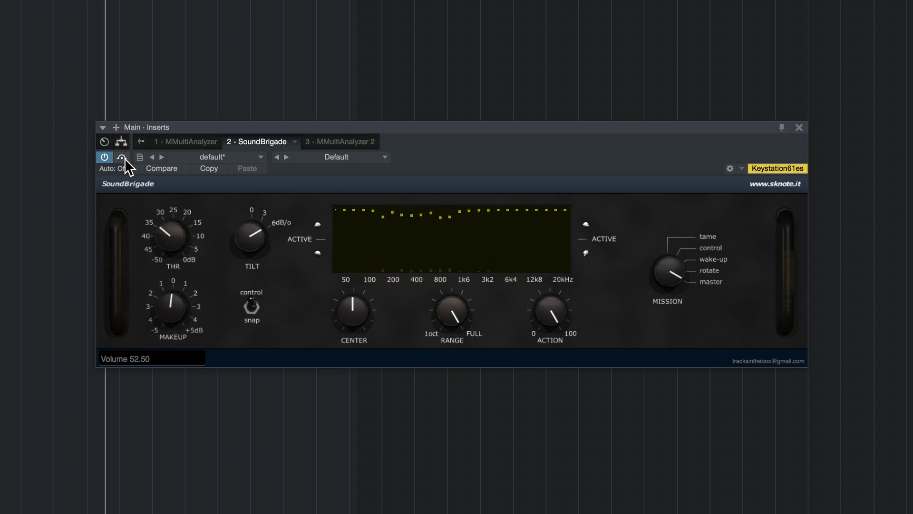